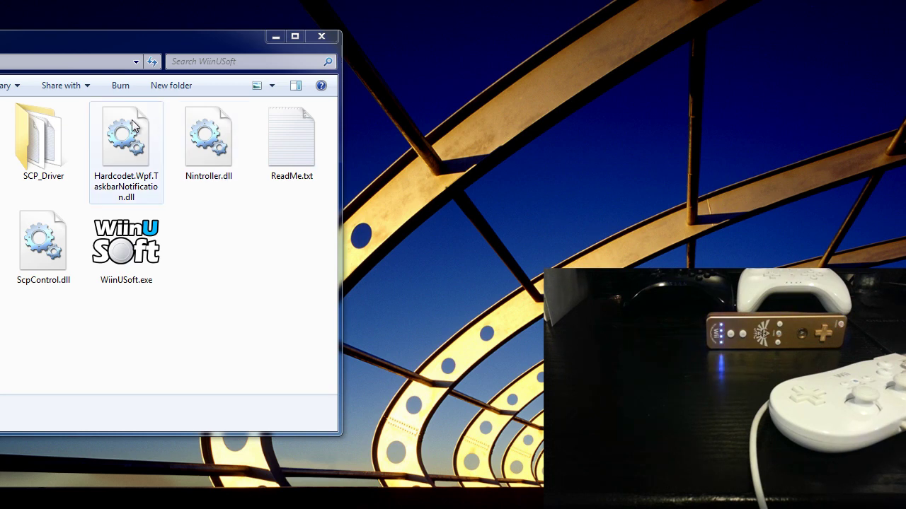
Run ScpDriver.exe from the SCP_Driver folder, deselect the Bluetooth Driver option, and exit the installer without installing.
double_click(58, 134)
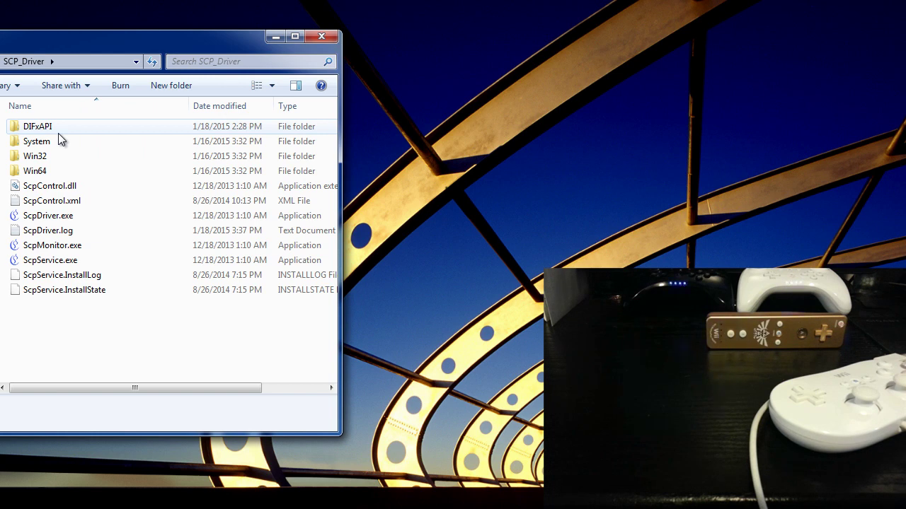
left_click(62, 218)
double_click(61, 218)
left_click_drag(188, 111, 228, 111)
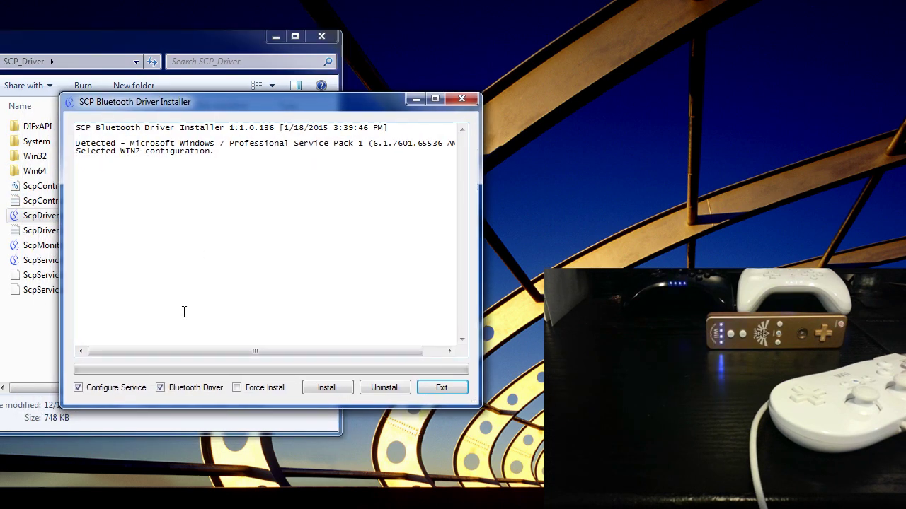
left_click(182, 391)
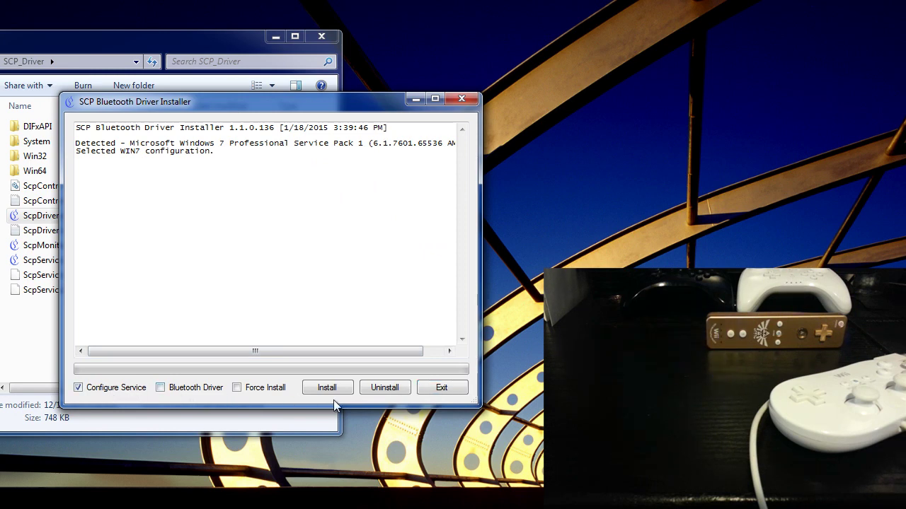
left_click(442, 388)
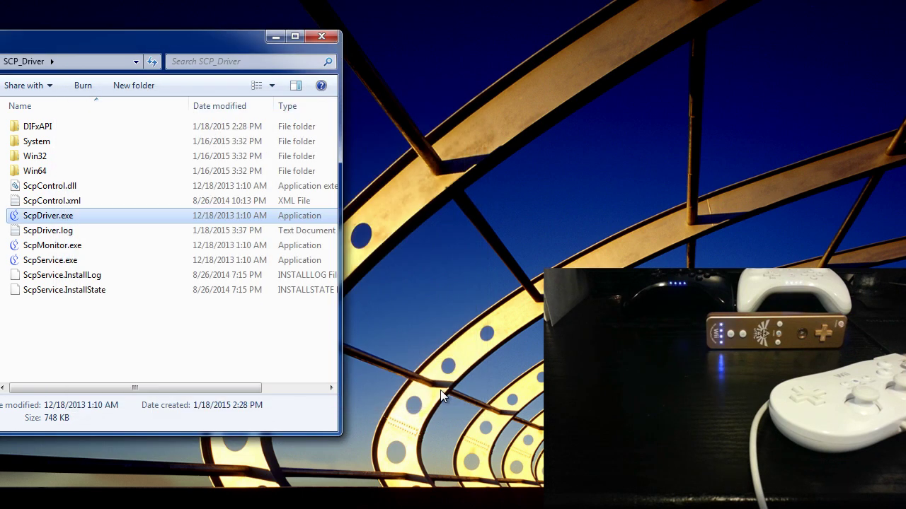
Launch WiinUSoft.exe from the parent folder and identify the first listed ProController.
key("BackSpace")
double_click(126, 244)
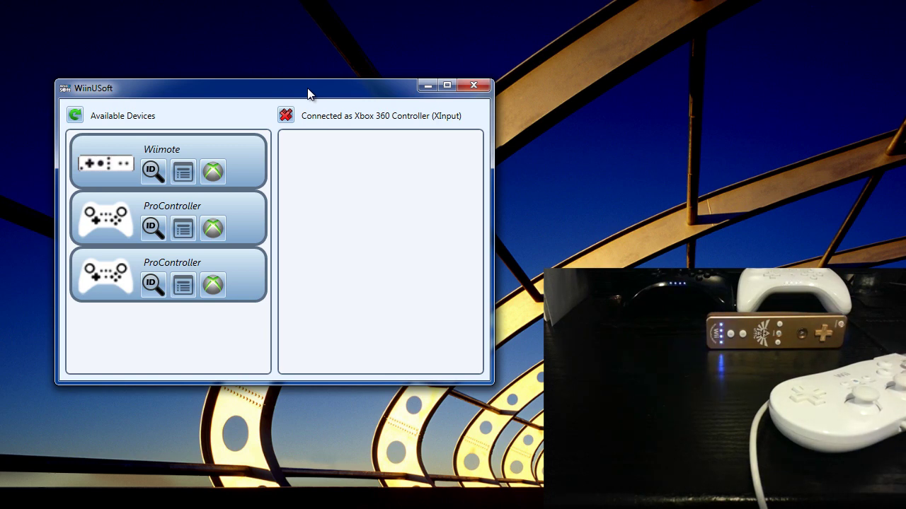
left_click(146, 232)
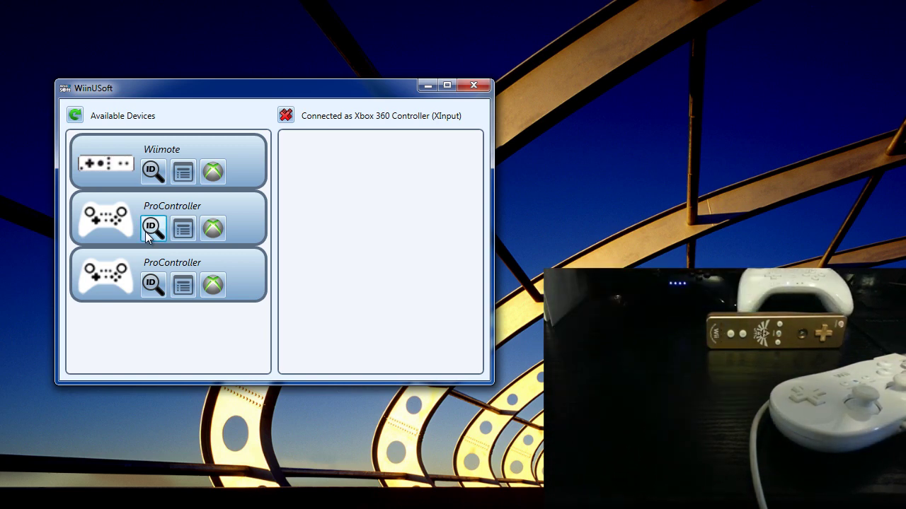
Set the first ProController's device name to White Pro Controller, keep Auto Connect at None, and save its properties.
left_click(183, 228)
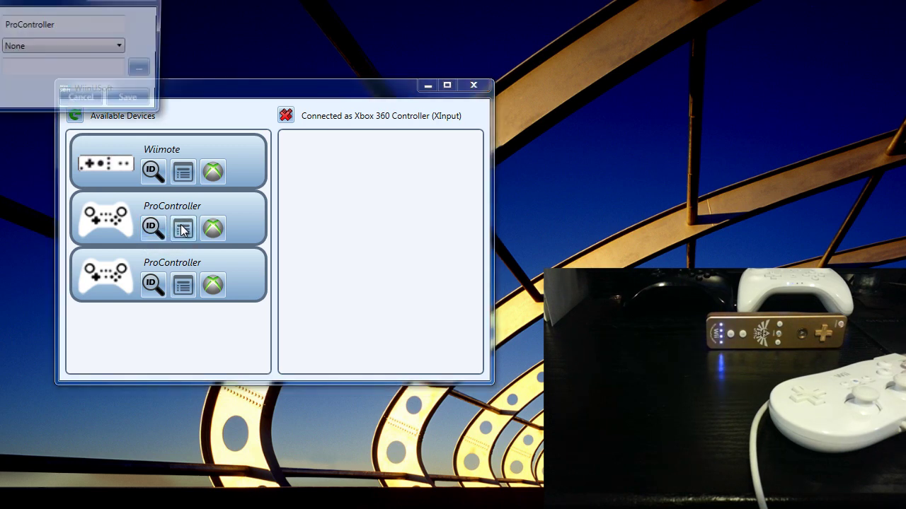
left_click_drag(34, 4, 302, 160)
left_click(333, 186)
left_click_drag(333, 186, 243, 189)
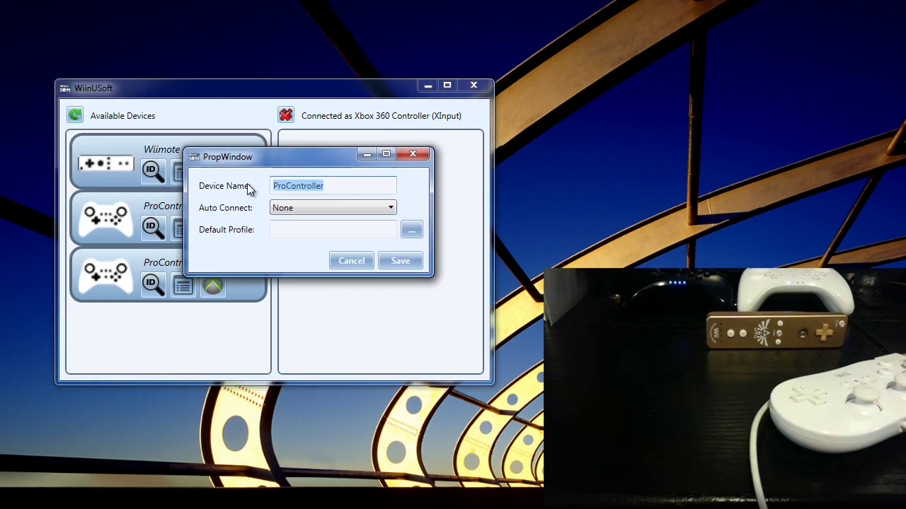
right_click(297, 191)
left_click(280, 231)
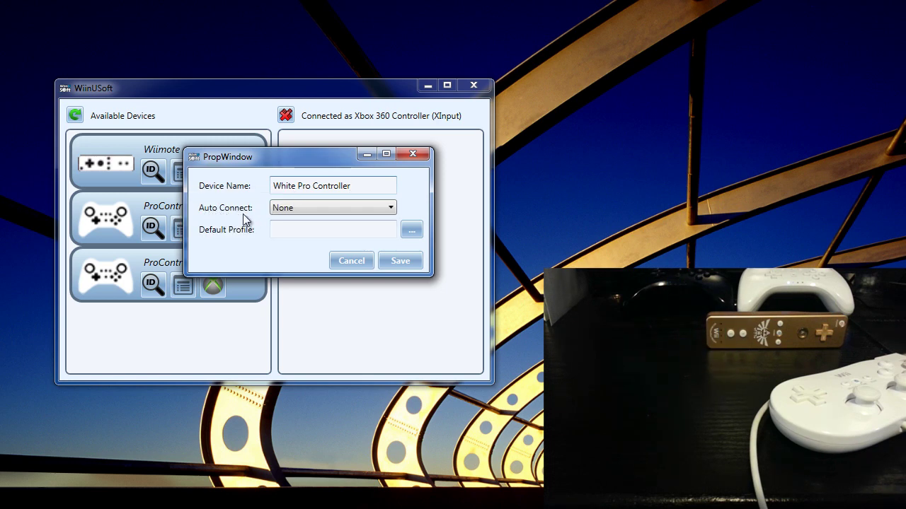
left_click(299, 209)
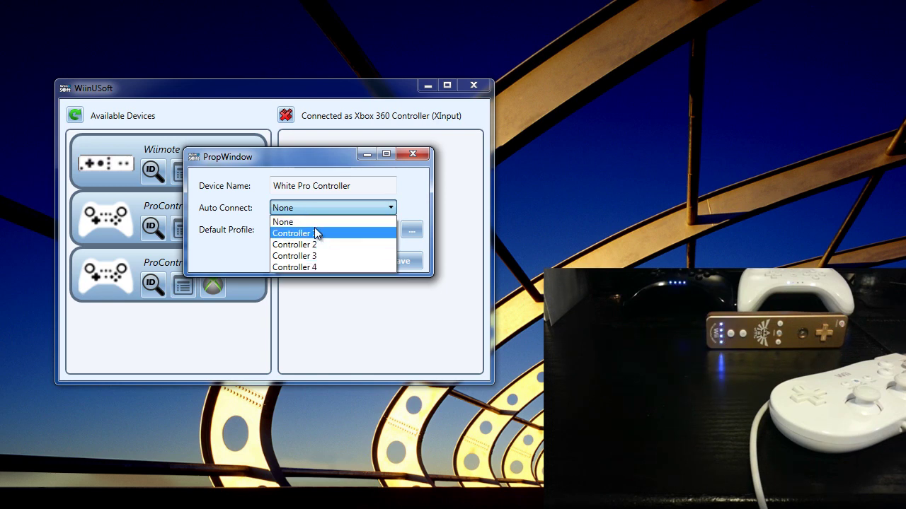
left_click(312, 222)
left_click(312, 223)
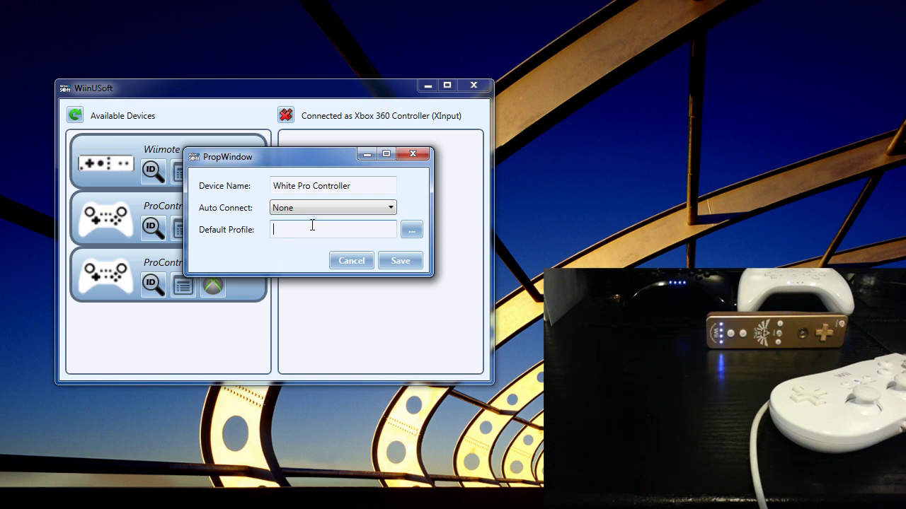
left_click(392, 261)
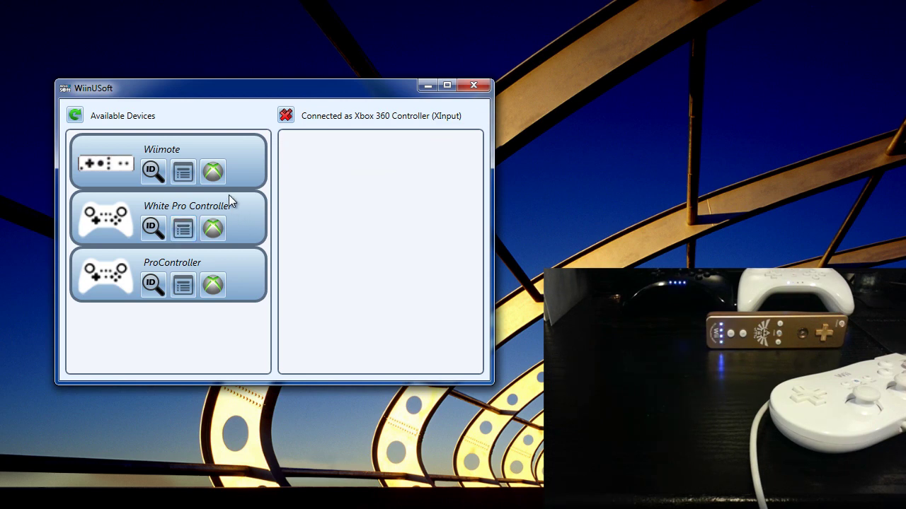
Connect the Wiimote, the White Pro Controller and the ProController as Xbox 360 controllers.
left_click(211, 173)
left_click(196, 182)
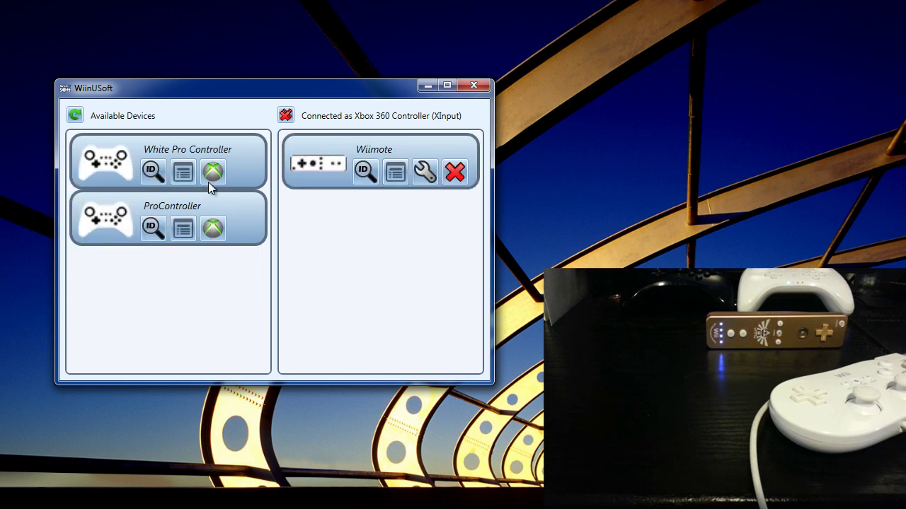
left_click(212, 172)
left_click(190, 205)
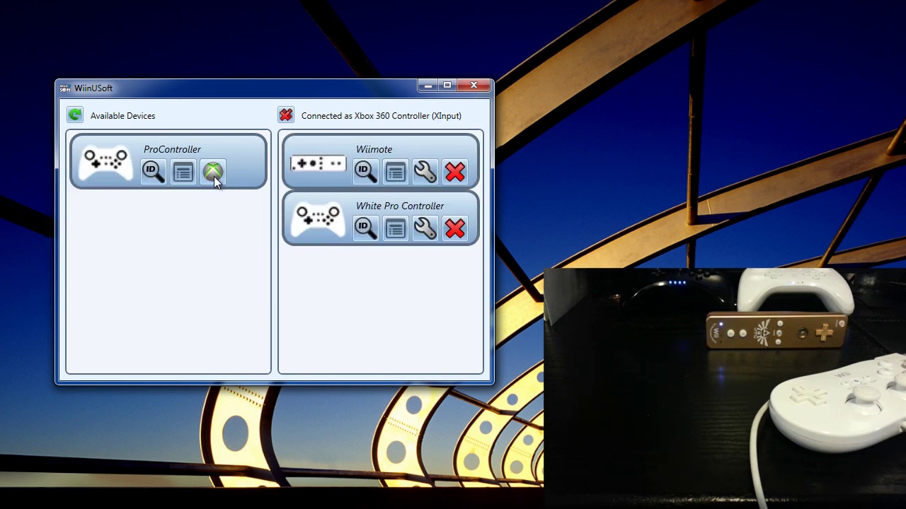
left_click(213, 173)
left_click(187, 216)
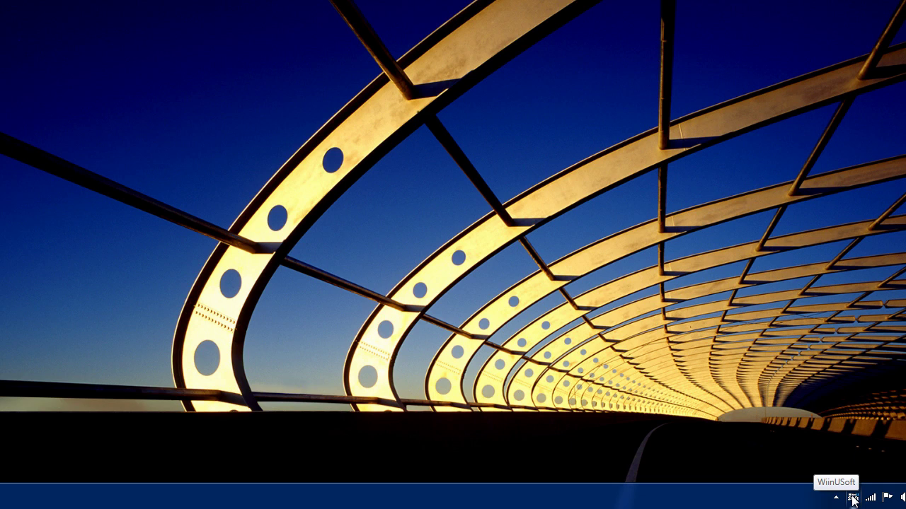
Show the minimized WiinUSoft window again and reposition it on the desktop.
right_click(853, 500)
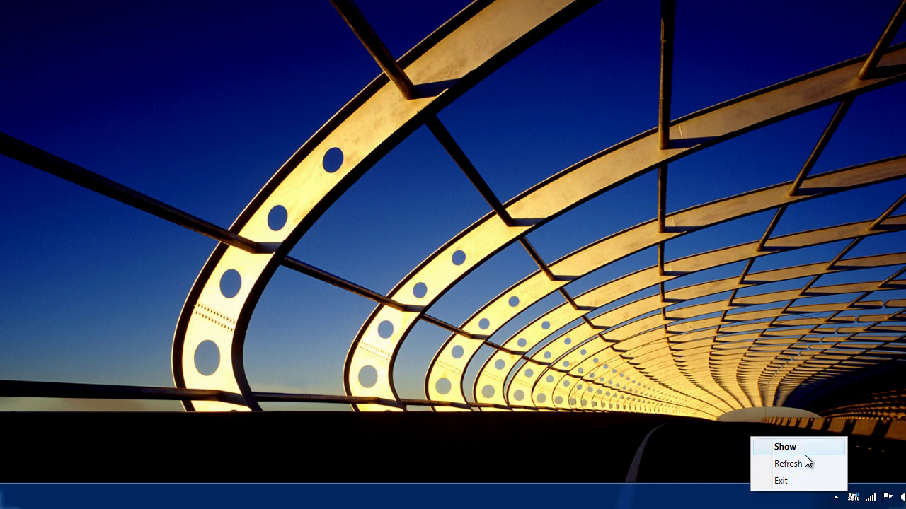
left_click(803, 446)
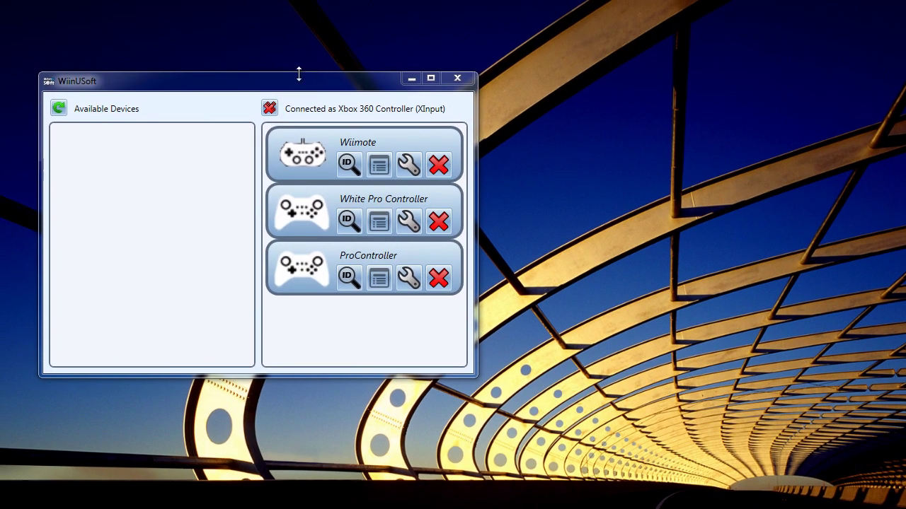
left_click_drag(299, 73, 377, 78)
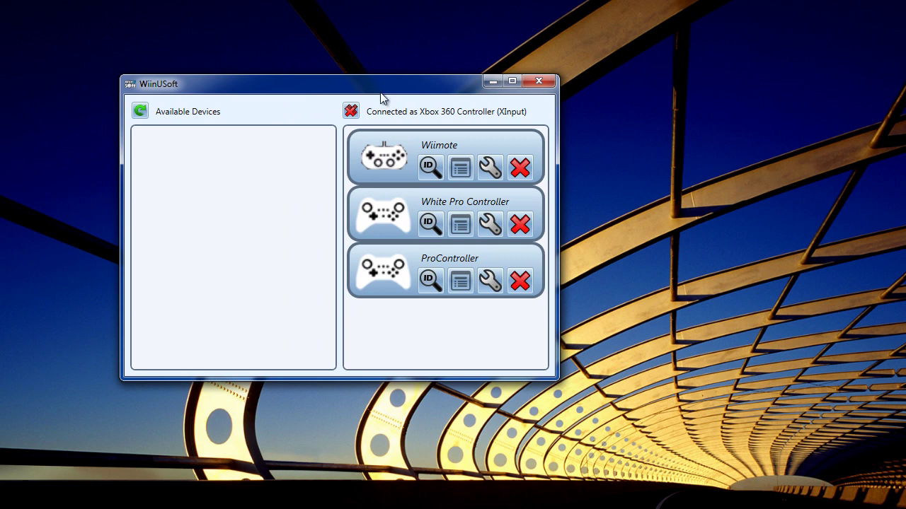
Map the White Pro Controller's Y button to the Xbox 360 X button and apply the configuration.
left_click(488, 226)
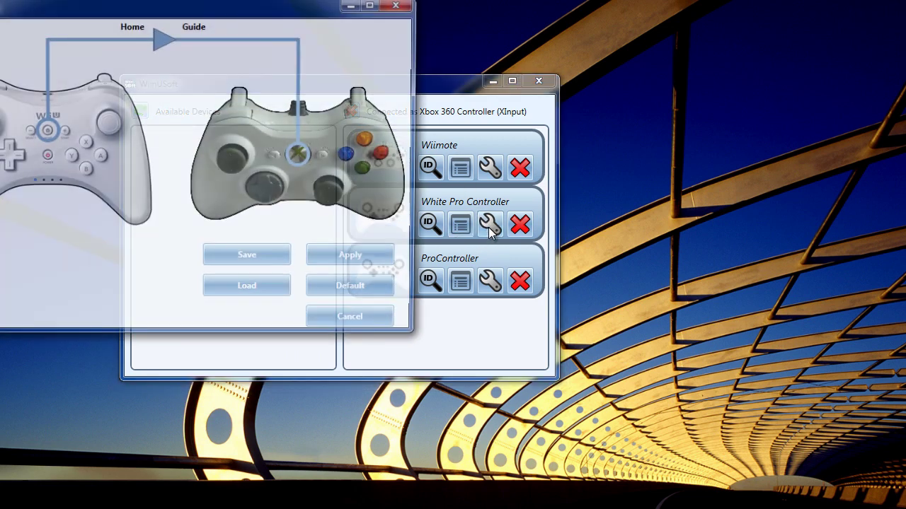
left_click_drag(207, 14, 433, 36)
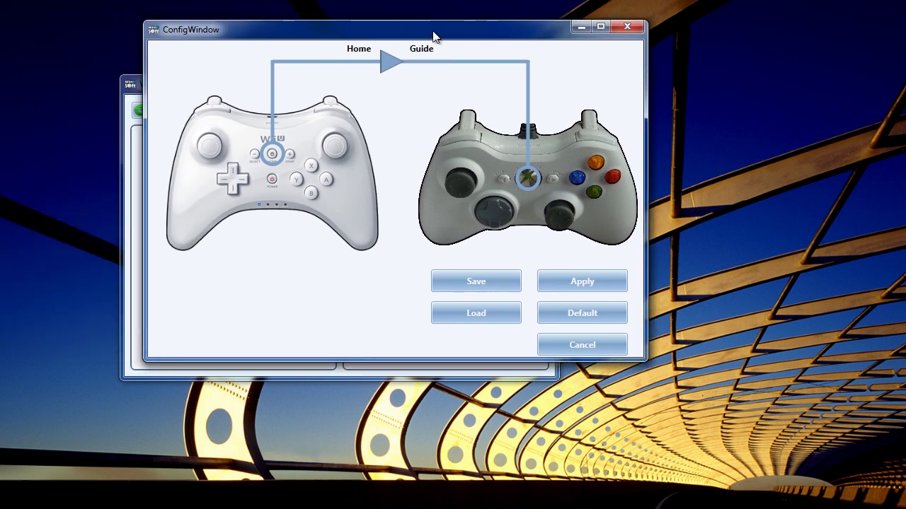
mouse_move(328, 179)
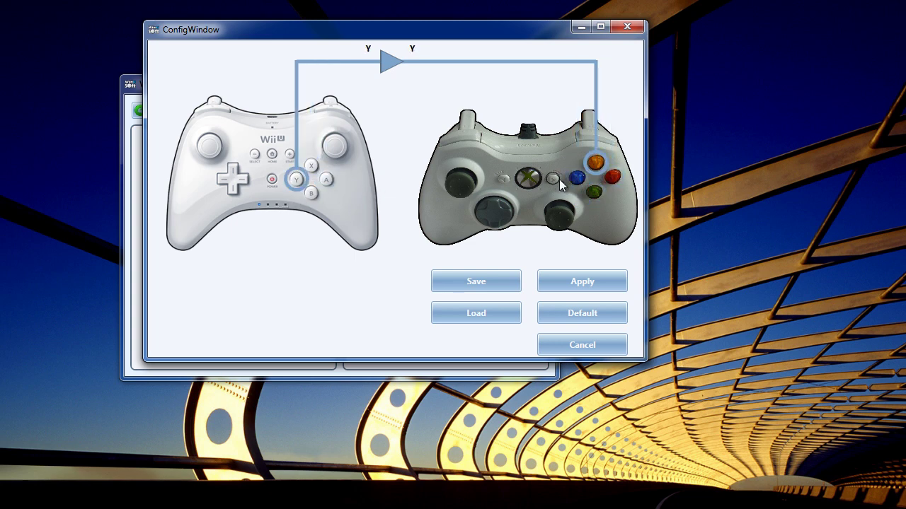
left_click(573, 178)
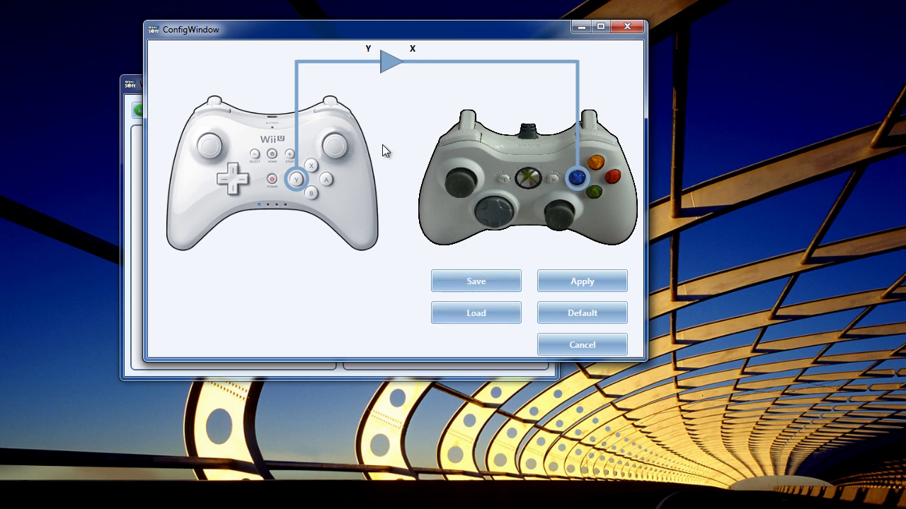
left_click(271, 154)
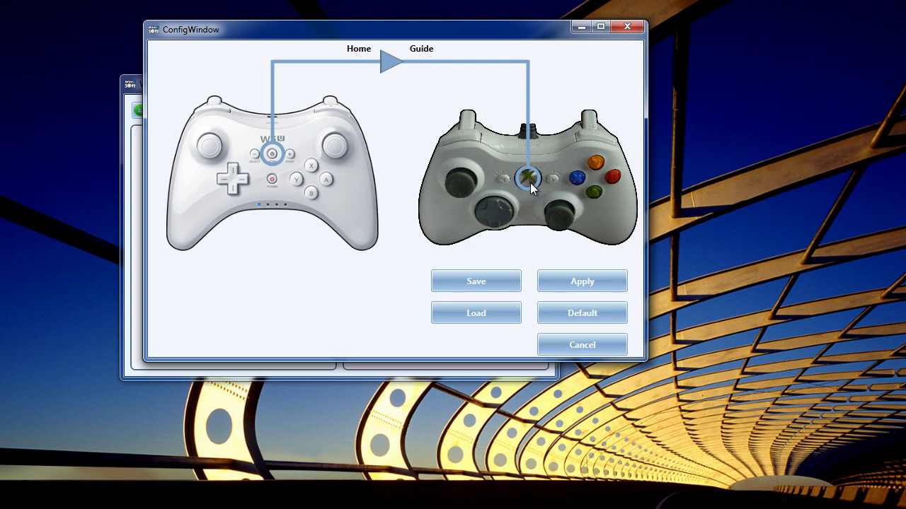
left_click(559, 290)
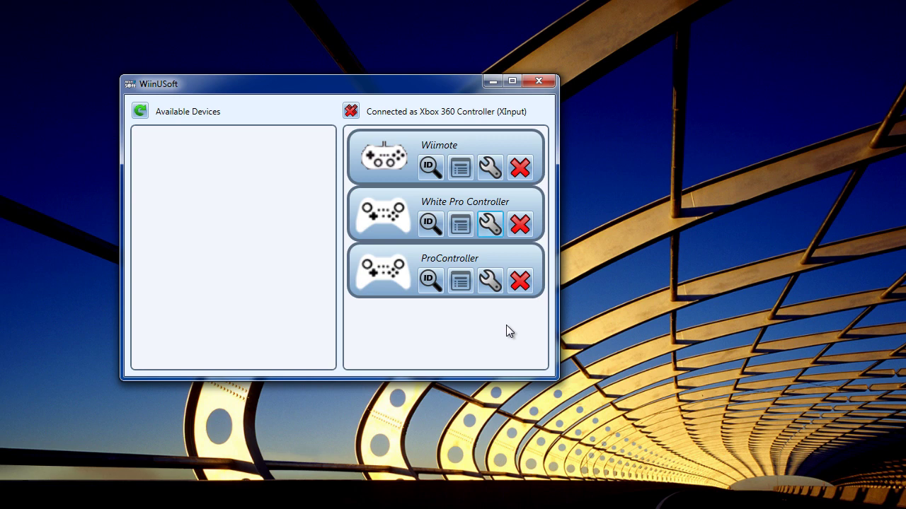
Disconnect the ProController and all remaining connected controllers, and refresh the list of available devices.
left_click(518, 280)
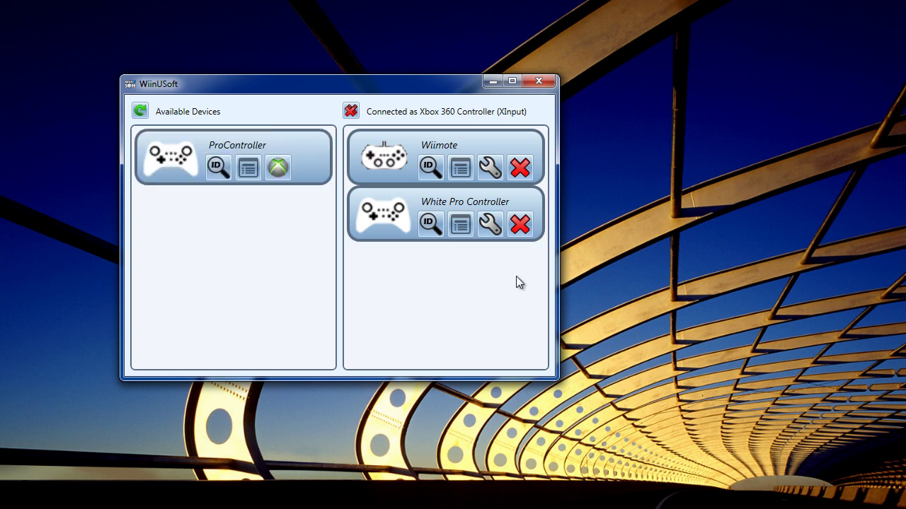
left_click(351, 112)
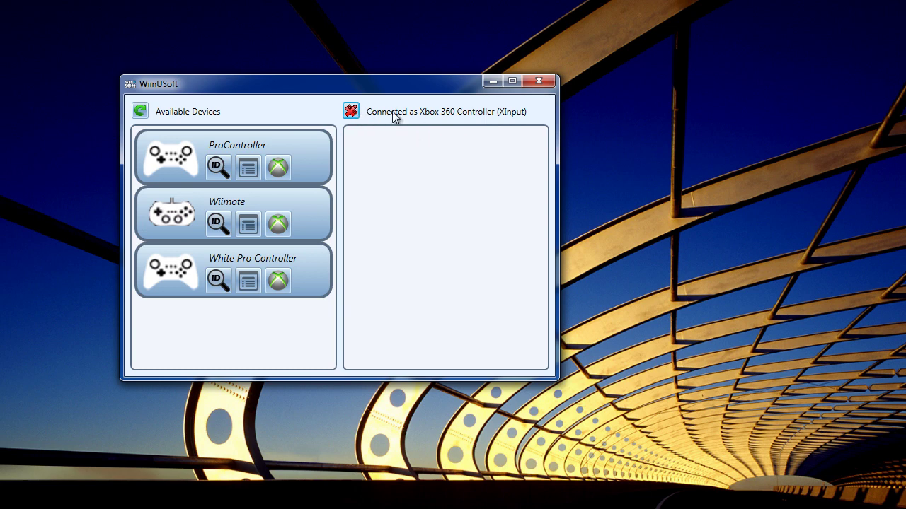
left_click(140, 112)
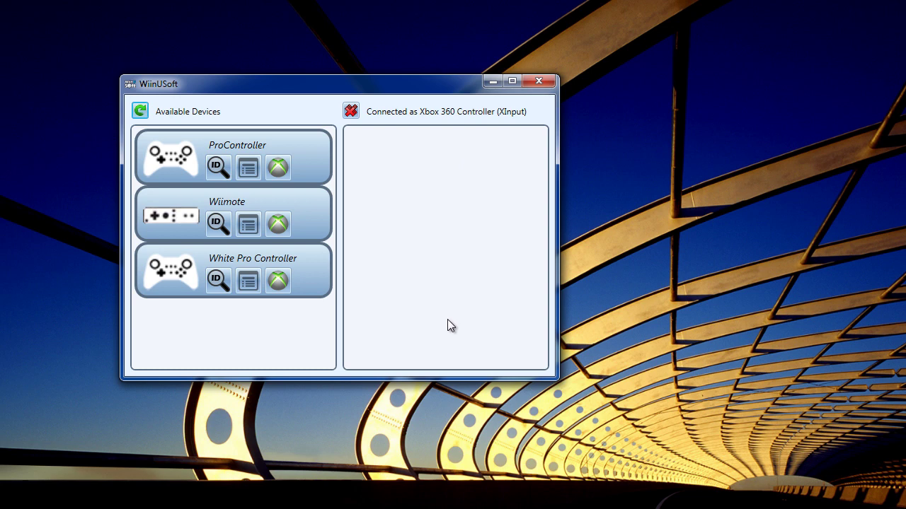